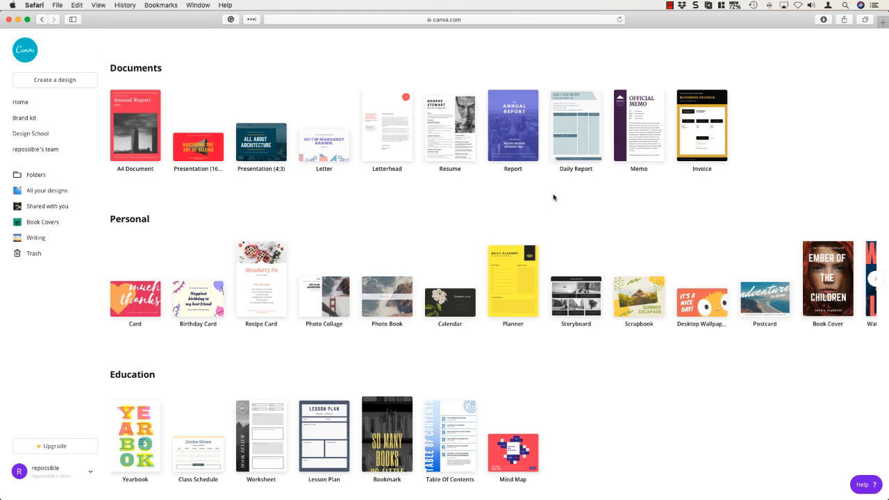
Step: Create a new Book Cover design from the Personal category of design types
scroll(194, 190, "up", 5)
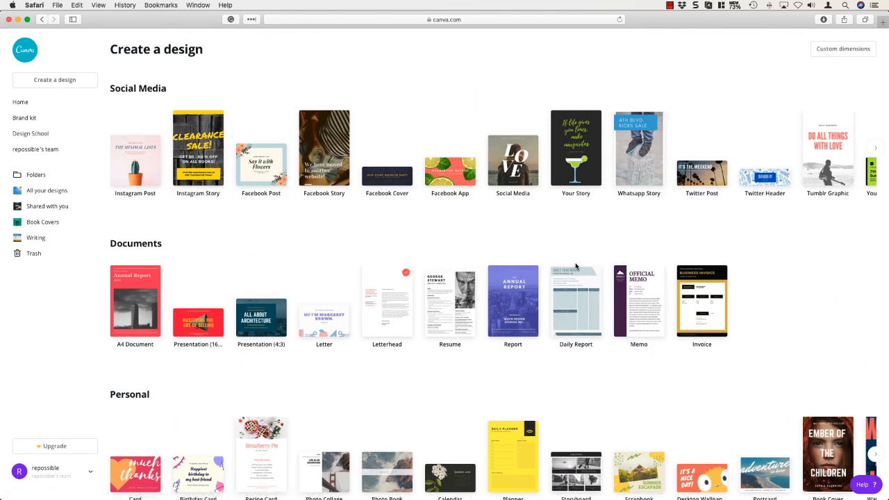
scroll(576, 266, "down", 5)
scroll(576, 266, "down", 1)
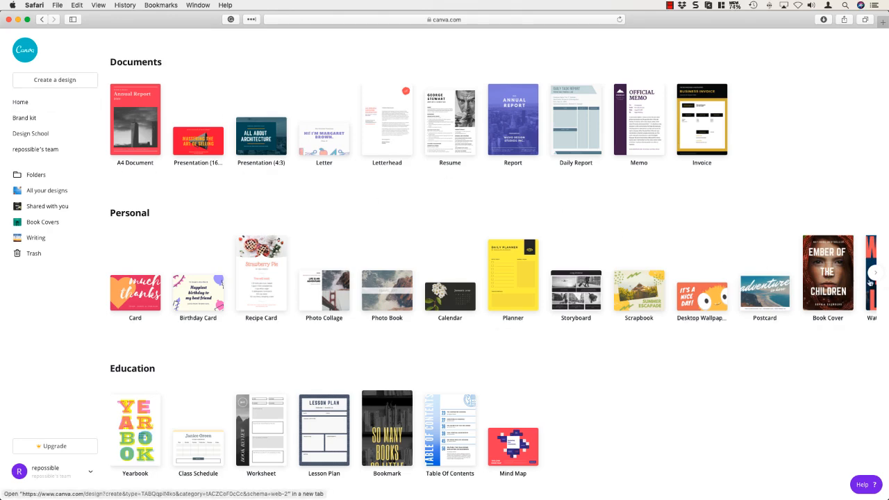
left_click(874, 273)
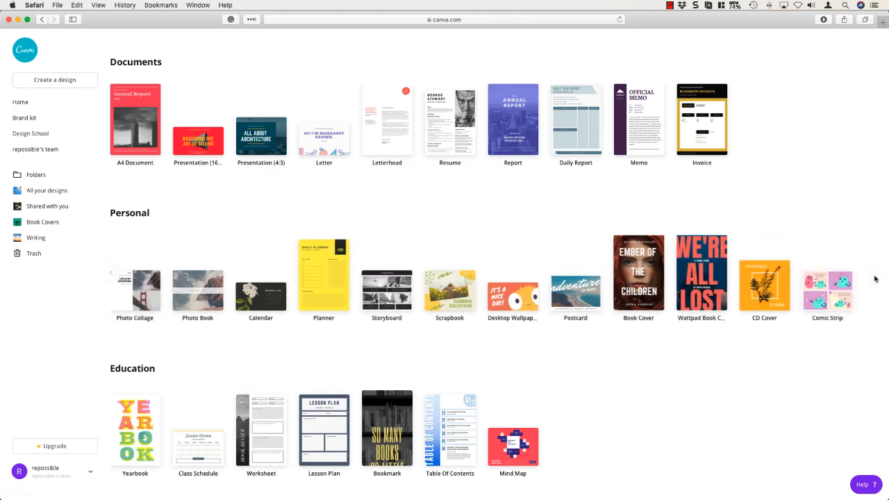
left_click(642, 268)
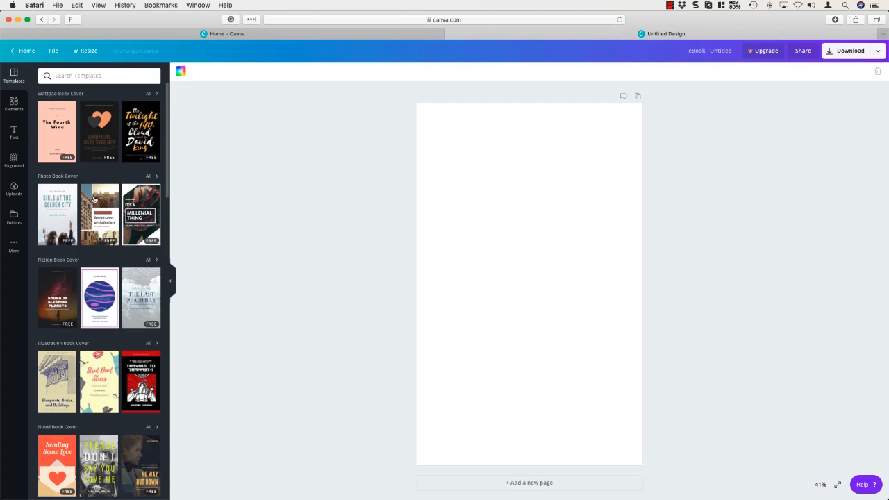
Step: Browse the book cover template categories and show all Non Fiction Book Cover templates
scroll(107, 373, "down", 15)
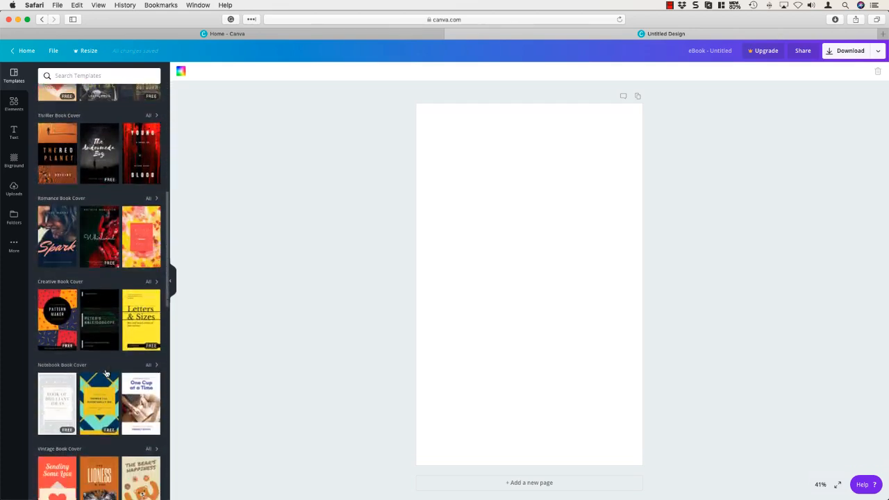
scroll(107, 373, "down", 7)
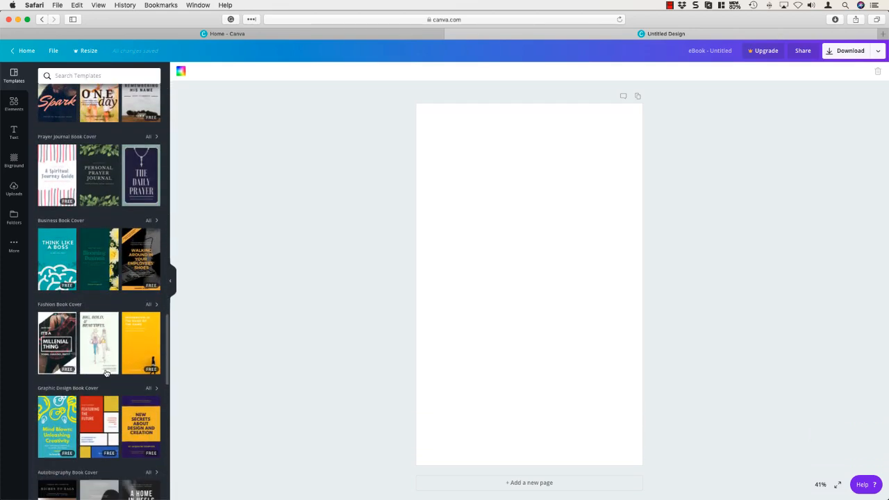
scroll(106, 374, "down", 8)
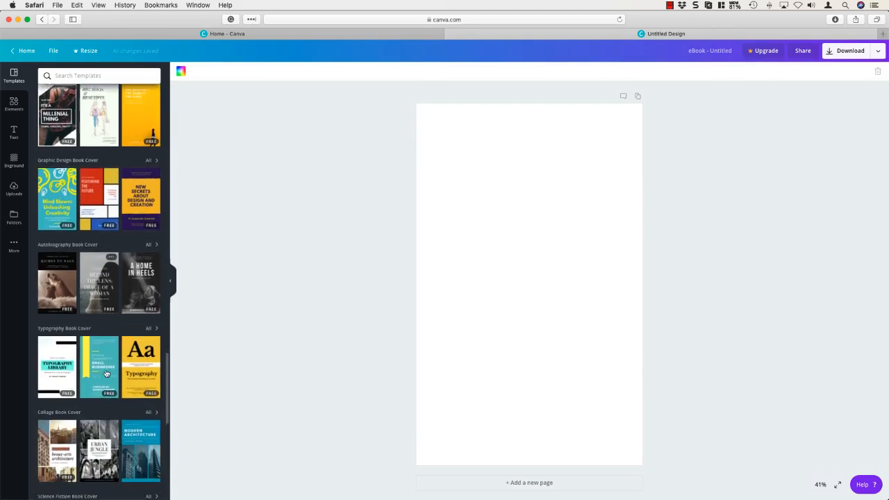
scroll(106, 373, "down", 8)
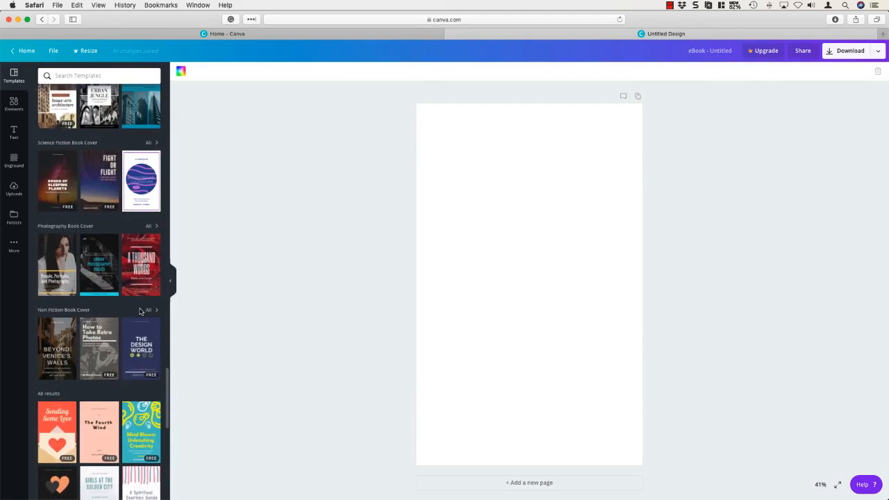
left_click(149, 311)
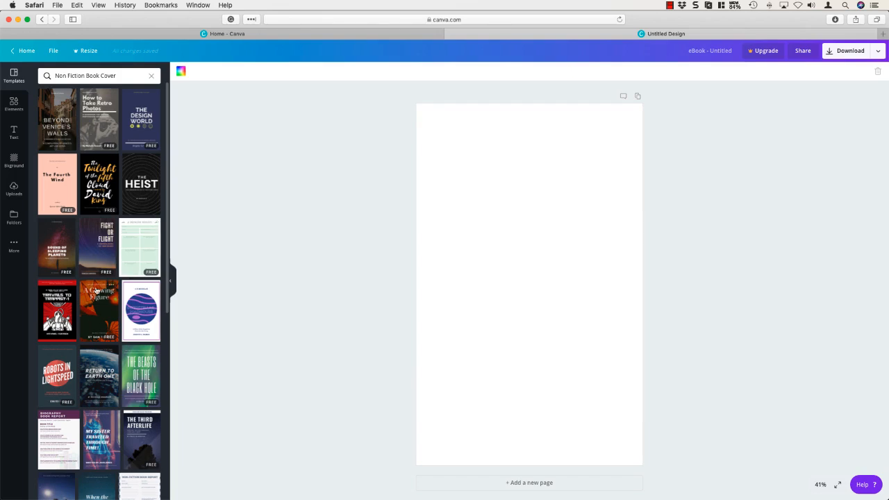
Step: Look through the Non Fiction Book Cover templates and apply the "Fight or Flight" night-sky template to the blank page
scroll(97, 291, "down", 5)
scroll(97, 291, "down", 15)
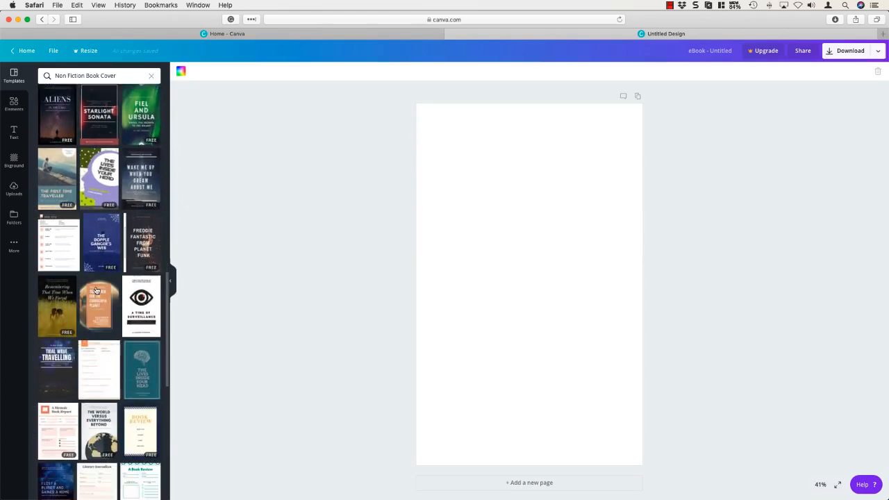
scroll(97, 291, "down", 6)
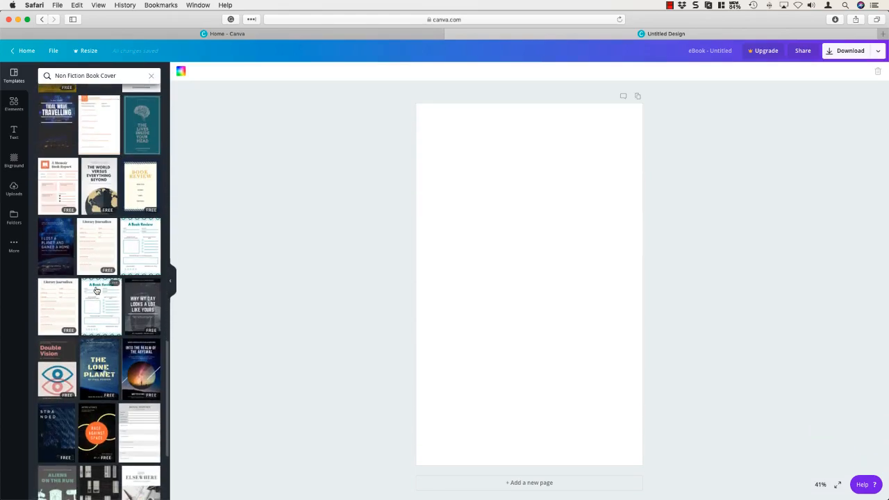
scroll(97, 291, "down", 6)
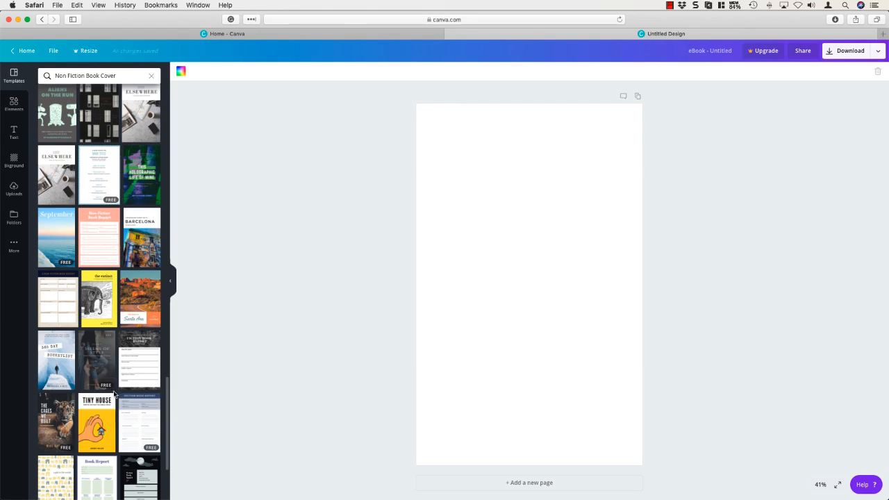
scroll(115, 395, "down", 4)
scroll(115, 394, "down", 4)
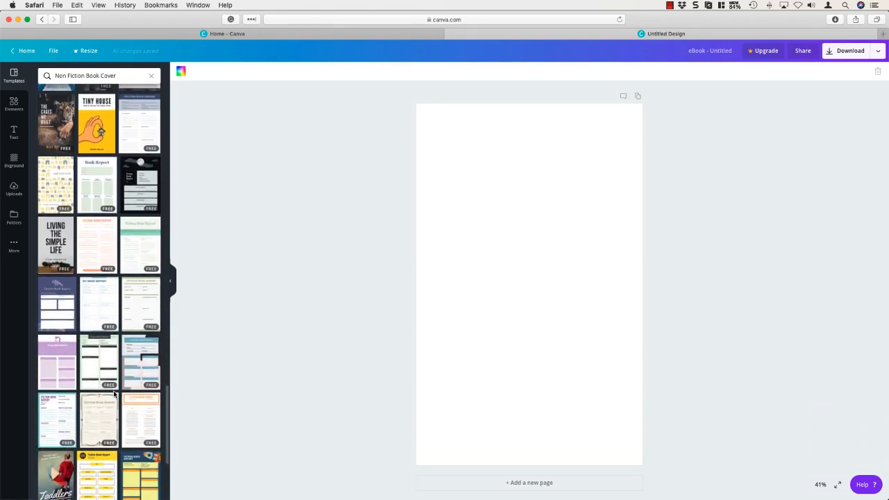
scroll(115, 394, "down", 10)
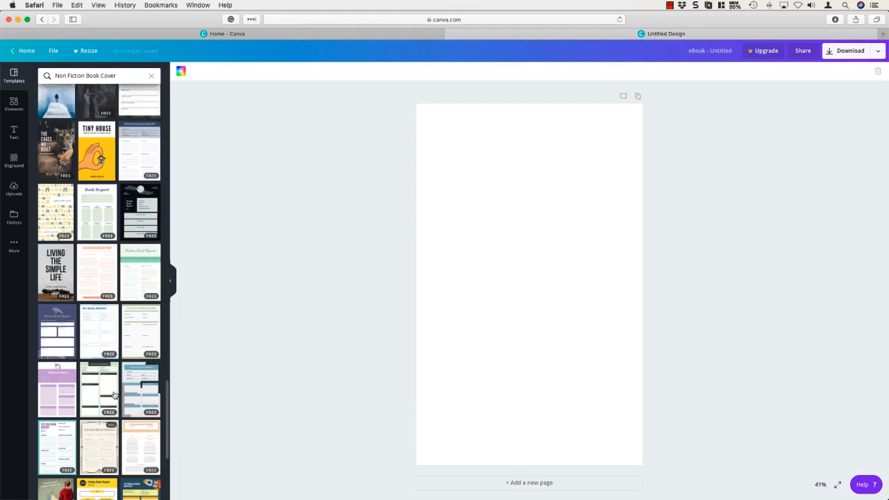
scroll(115, 394, "up", 5)
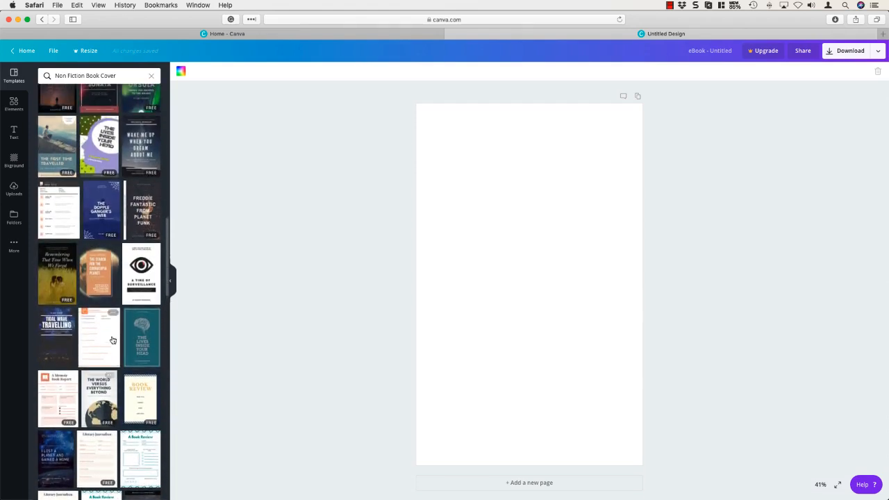
scroll(115, 292, "up", 3)
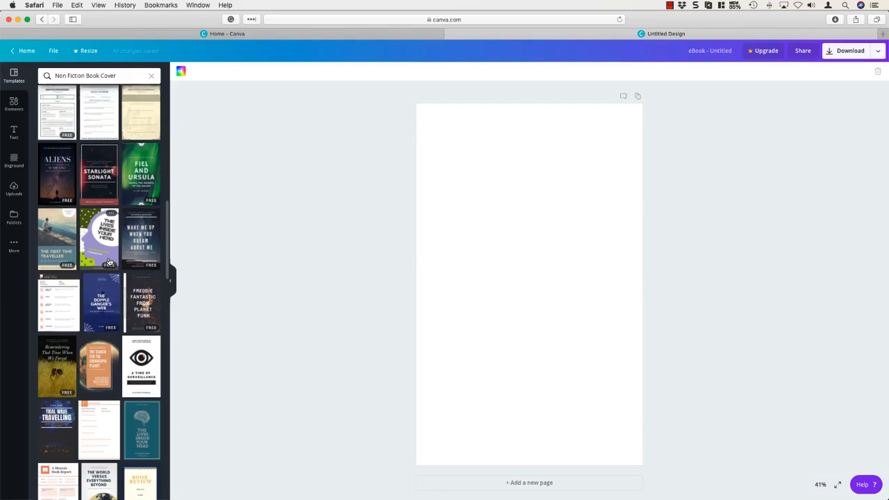
scroll(109, 262, "up", 4)
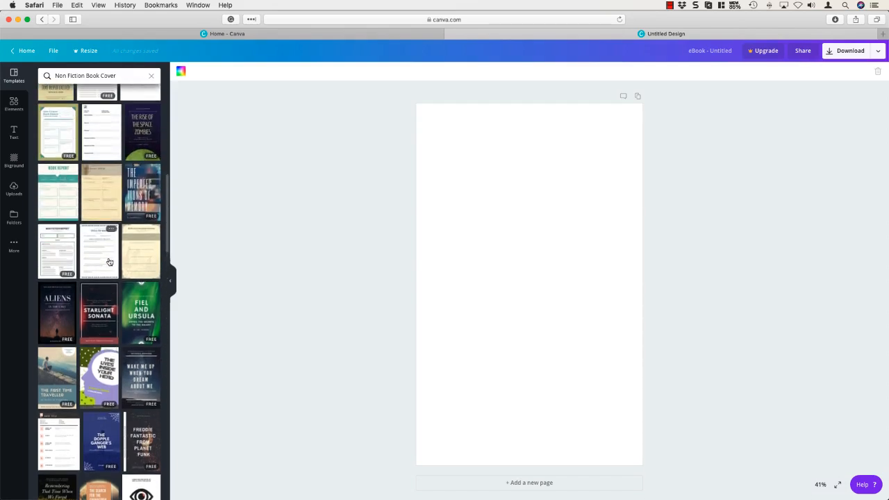
scroll(109, 262, "up", 7)
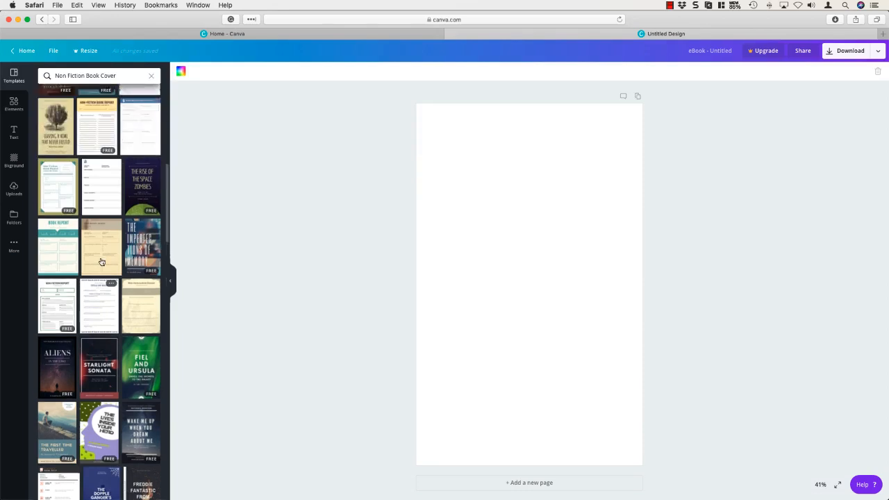
scroll(102, 262, "up", 1)
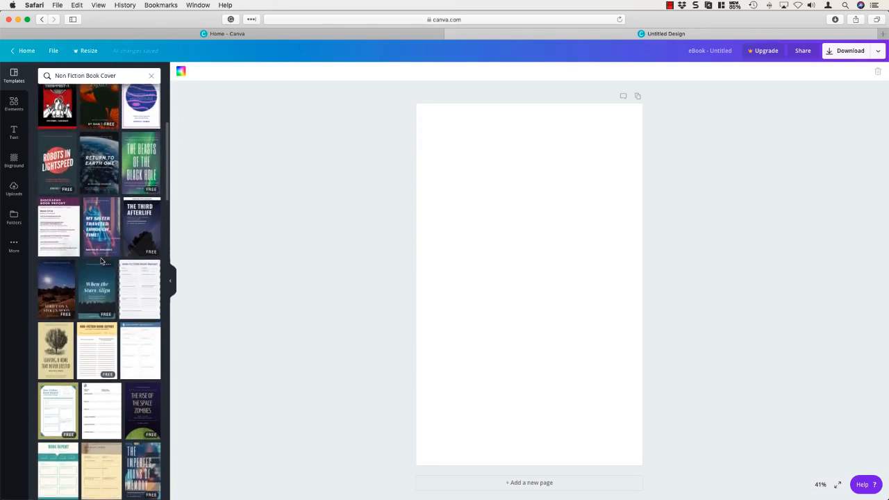
scroll(100, 261, "up", 6)
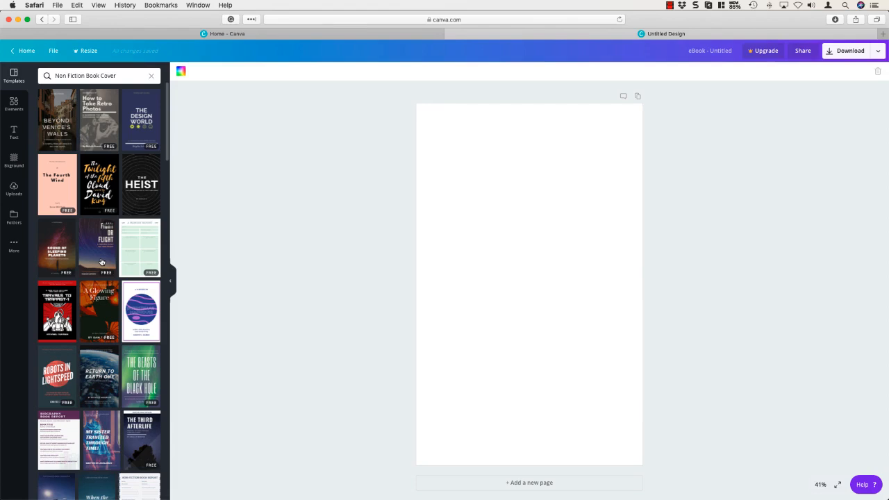
left_click(91, 237)
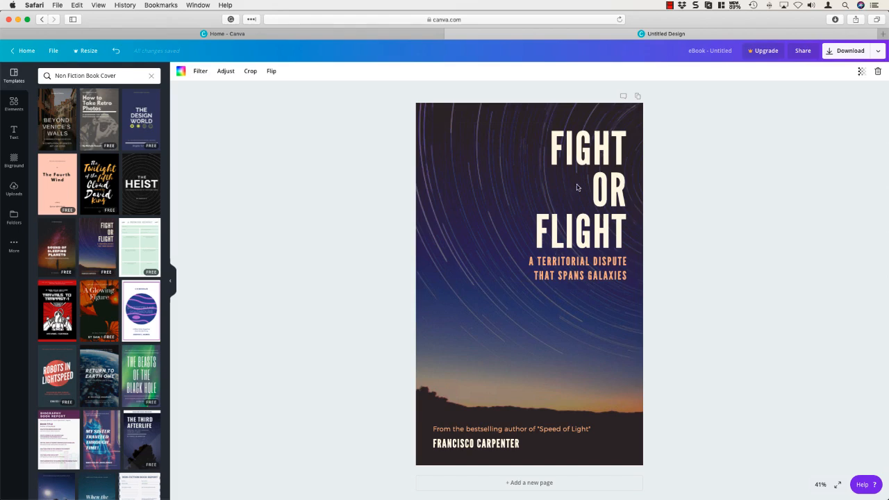
Step: Replace the cover's title text with "ESCAPING THE LIGHT"
left_click(590, 157)
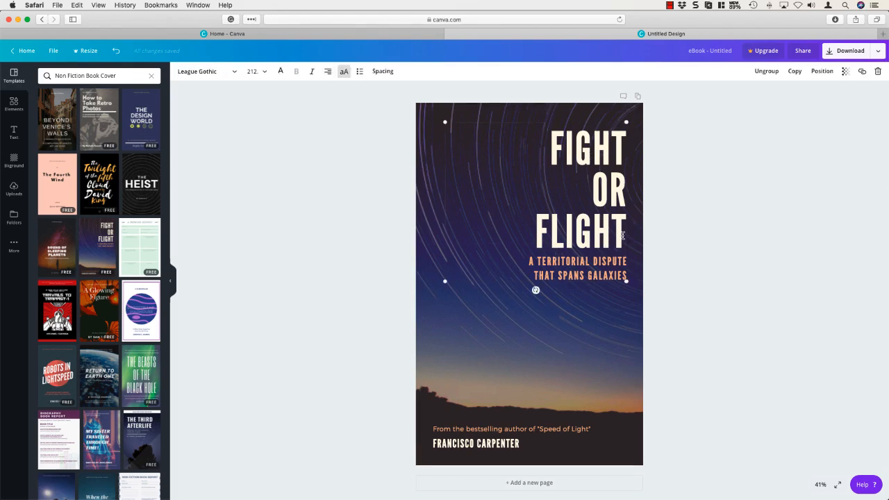
left_click_drag(623, 236, 524, 149)
type("ESCAING")
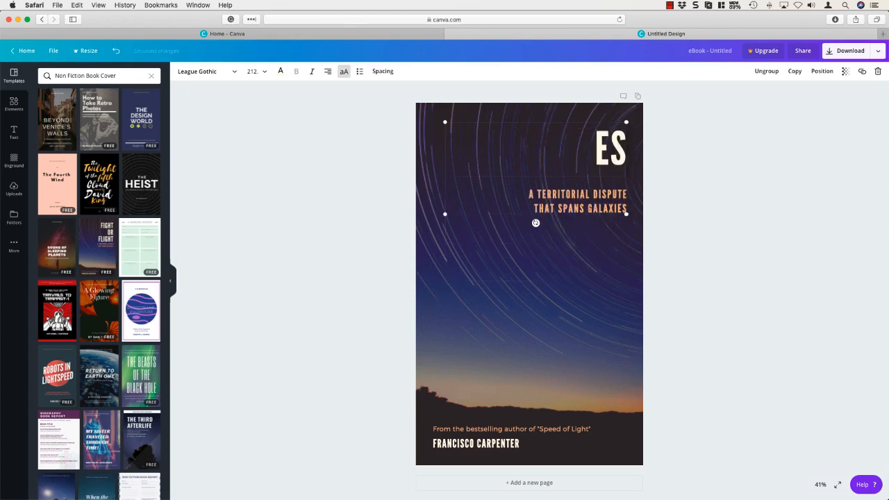
key("BackSpace")
key("BackSpace")
key("BackSpace")
type("PI")
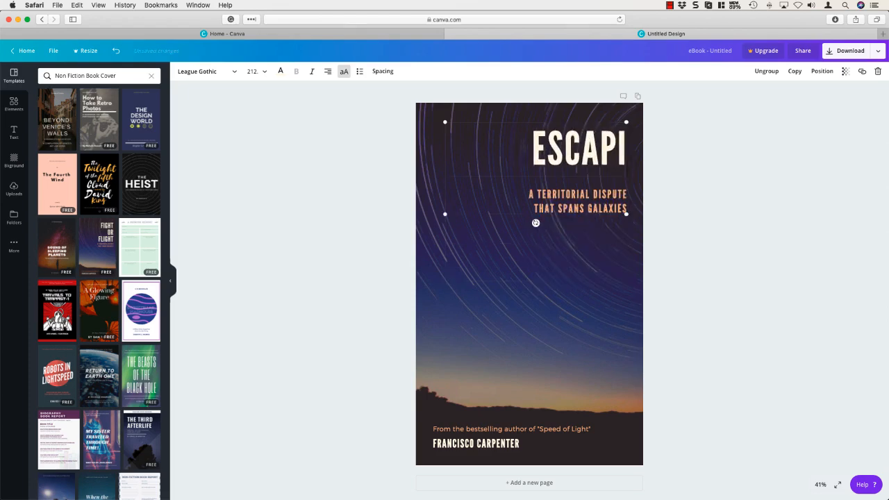
type("NG THE")
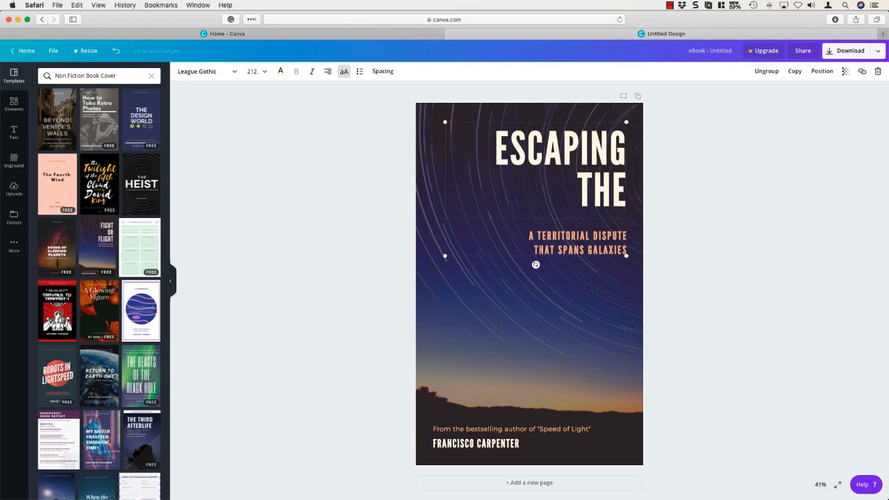
type(" LIGHT")
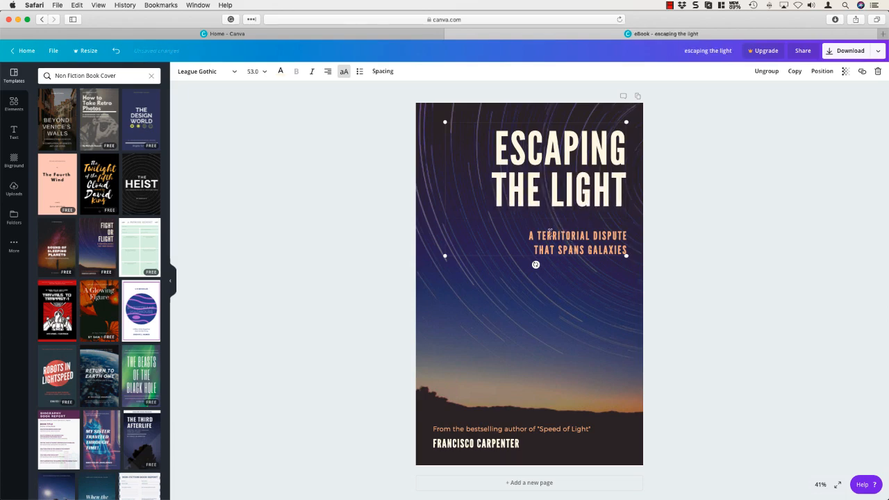
Step: Replace the orange subtitle below the title with "SLEEP BETTER FOR TEENAGE GIRLS"
left_click(530, 235)
left_click_drag(530, 235, 627, 254)
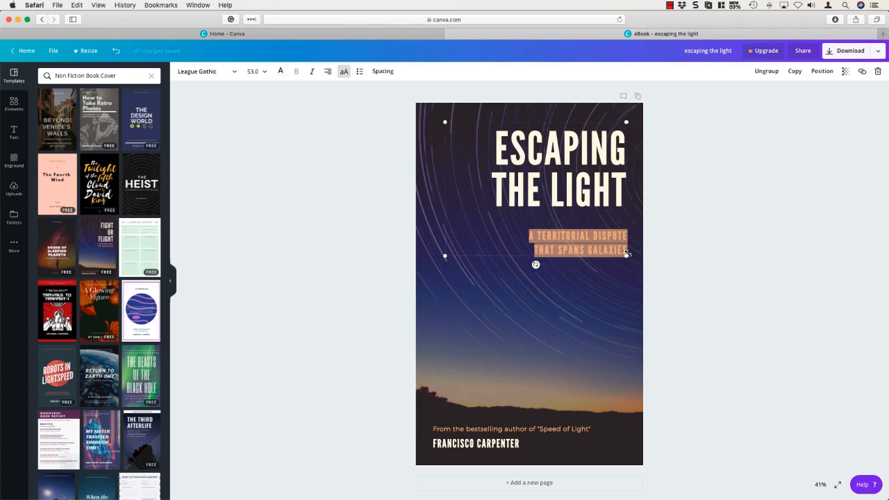
type("SL")
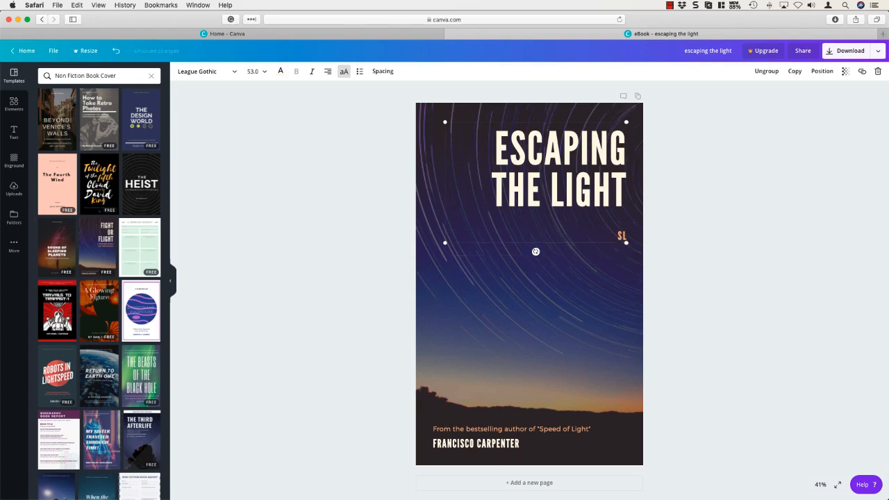
type("EEP BETTER FOR")
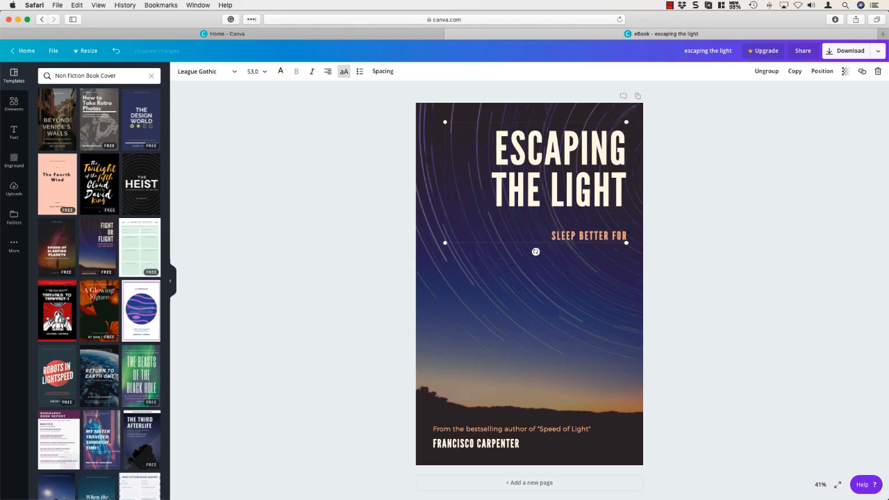
type(" TEENAGE GIRLS")
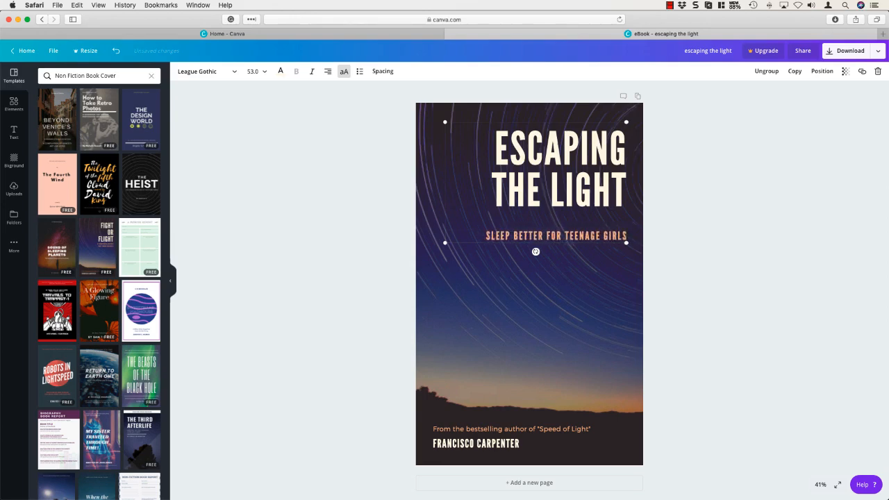
left_click(685, 301)
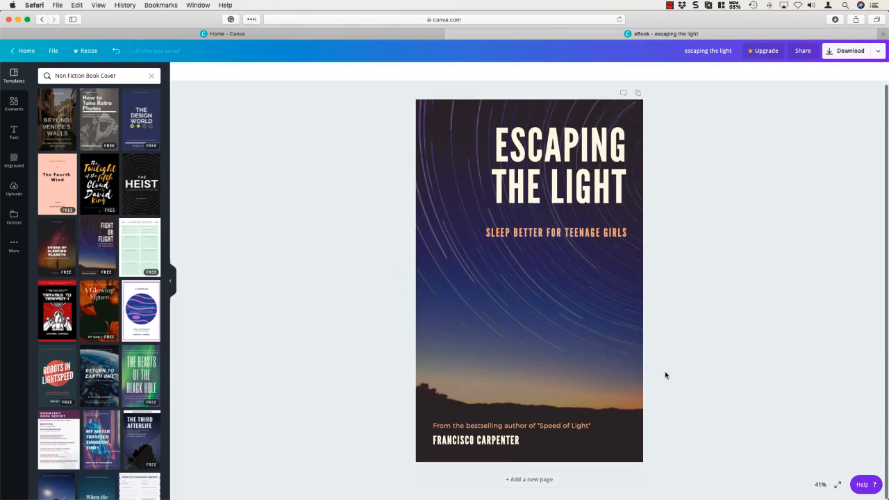
Step: Change the tagline near the cover's lower edge to "By the almost-famous" and replace the name beneath it with the author's full name
left_click(500, 423)
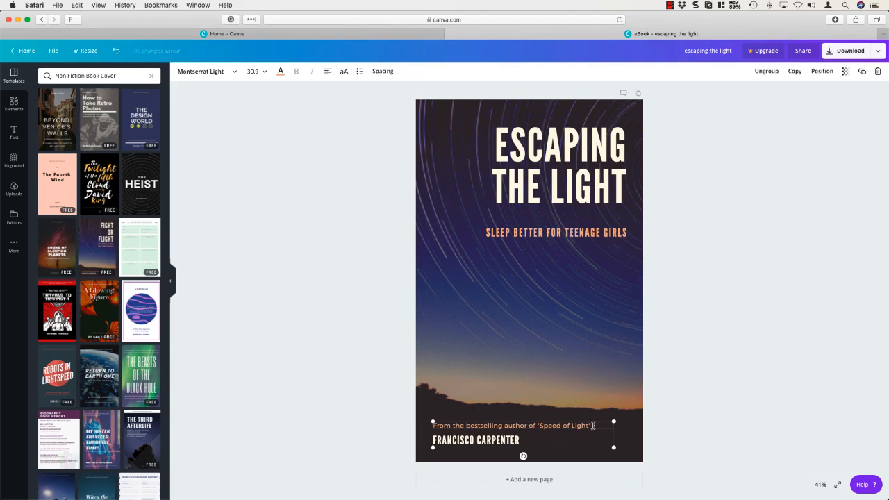
left_click_drag(593, 425, 430, 420)
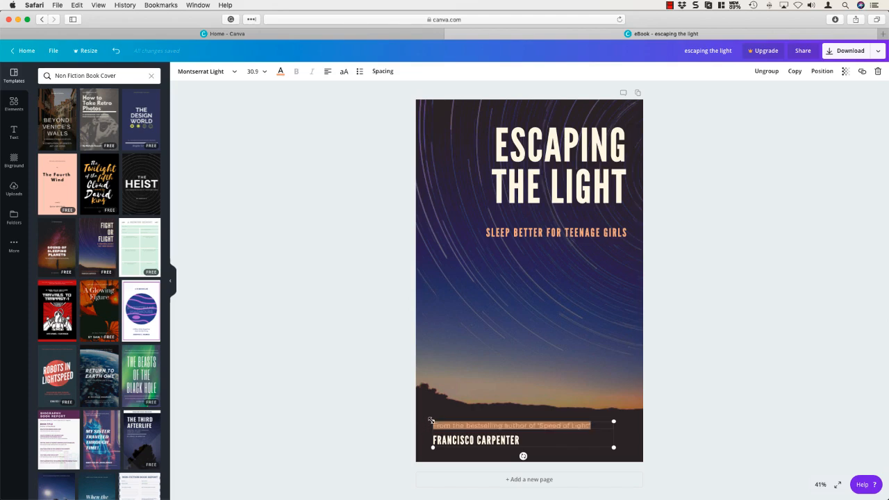
type("By the")
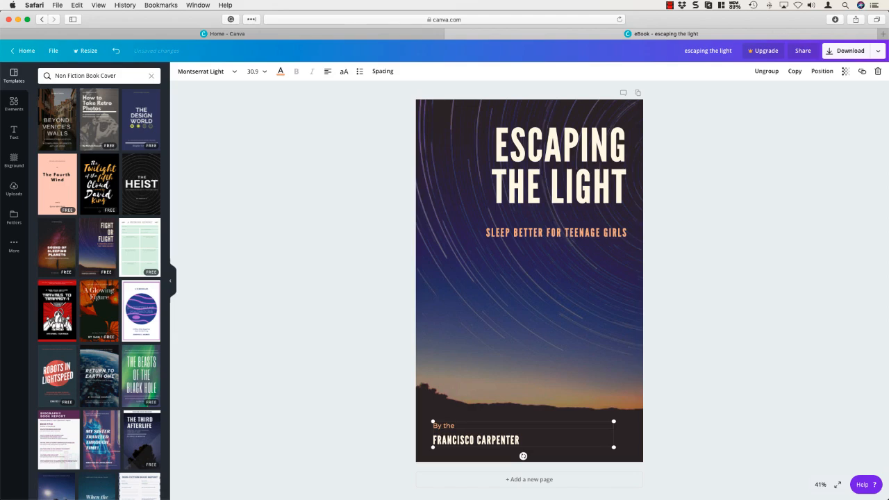
type(" almost-famous")
triple_click(473, 440)
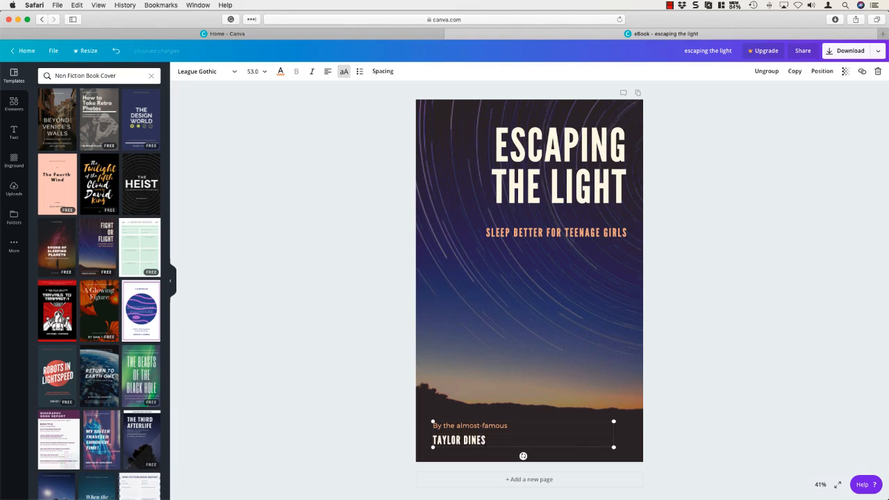
Step: Deselect the author text and download the finished cover as a PNG image
left_click(713, 412)
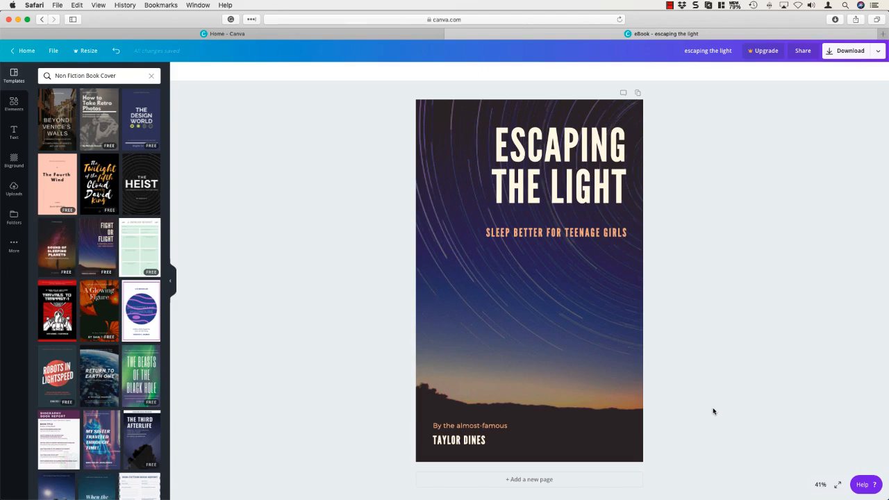
left_click(847, 53)
left_click(796, 105)
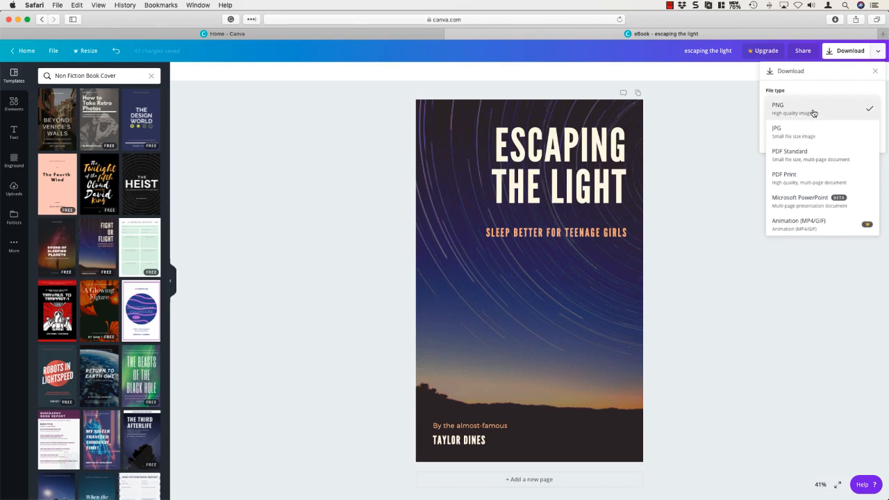
left_click(813, 112)
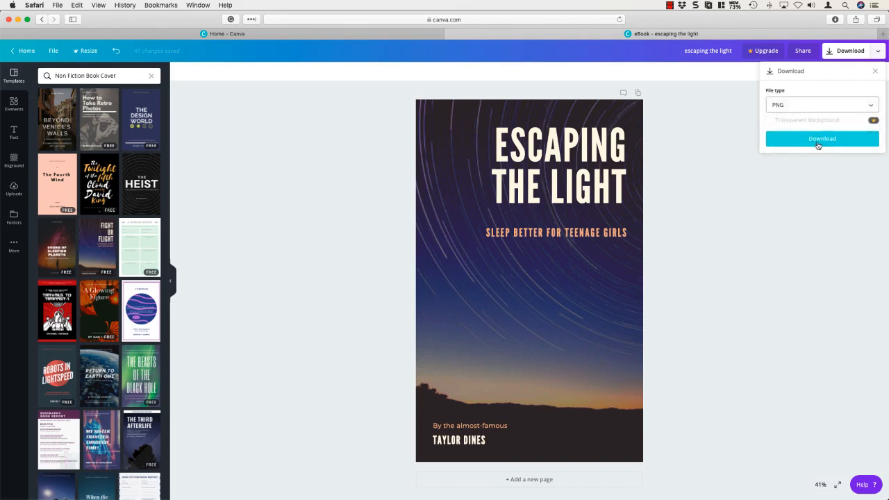
left_click(818, 143)
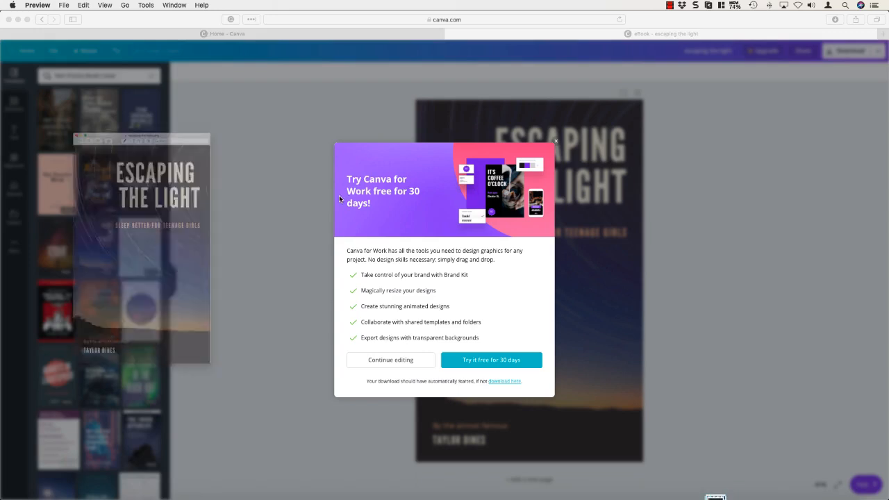
Step: Close the preview of the downloaded cover image and dismiss the Canva for Work trial offer to continue editing
left_click(9, 18)
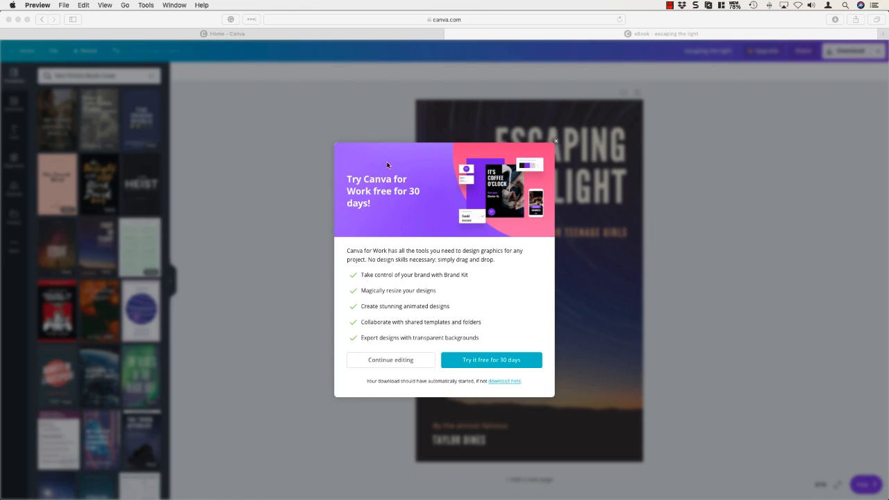
left_click(411, 359)
left_click(399, 364)
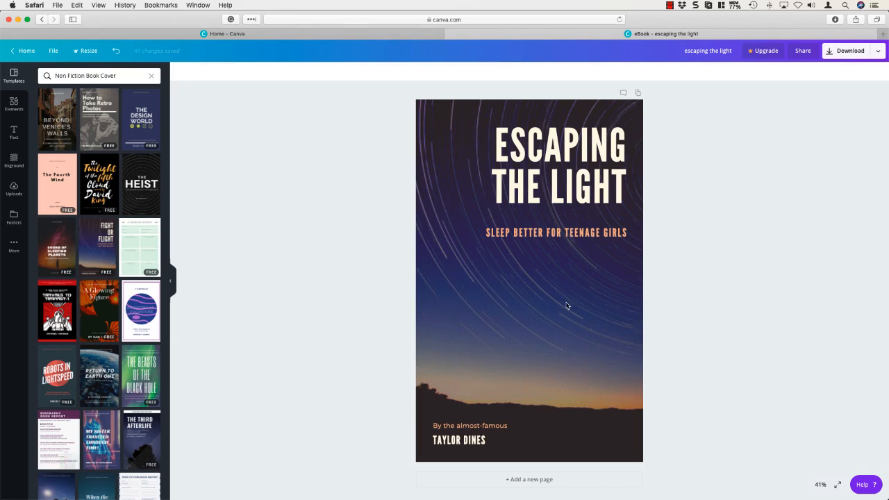
Step: Replace the cover's night-sky background with the uploaded photo of a person holding a book against pink balloons
left_click(540, 295)
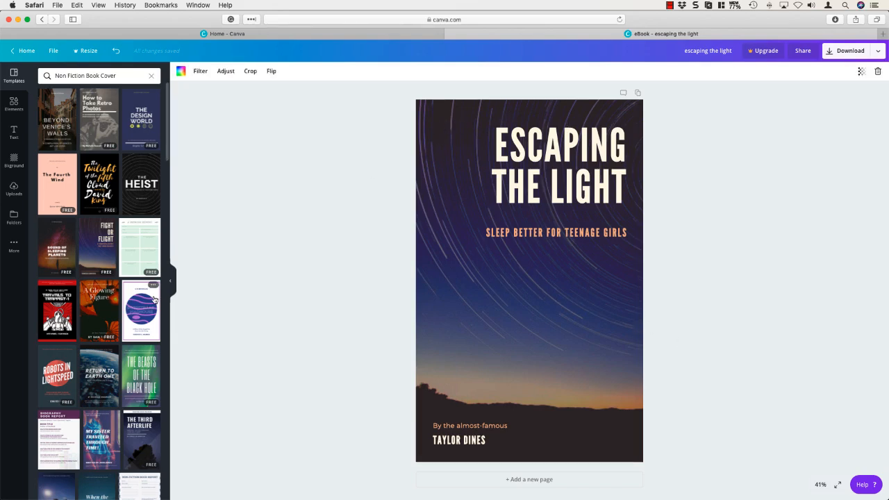
left_click(13, 188)
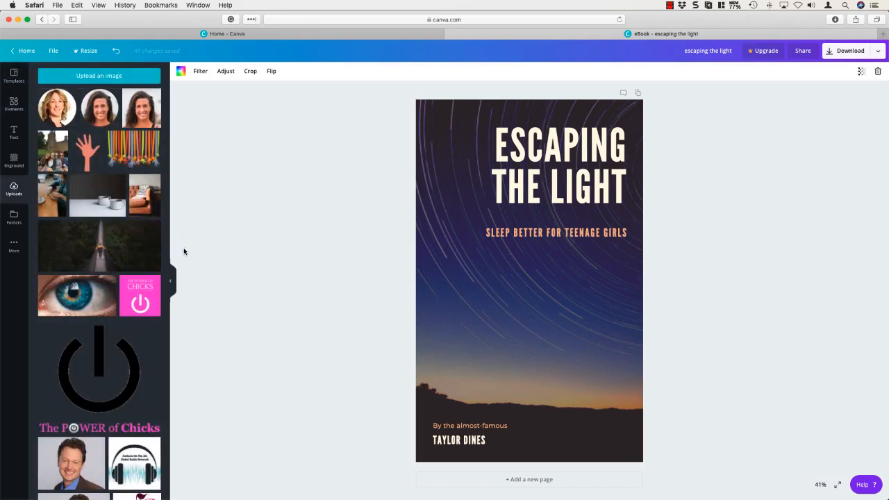
left_click(13, 161)
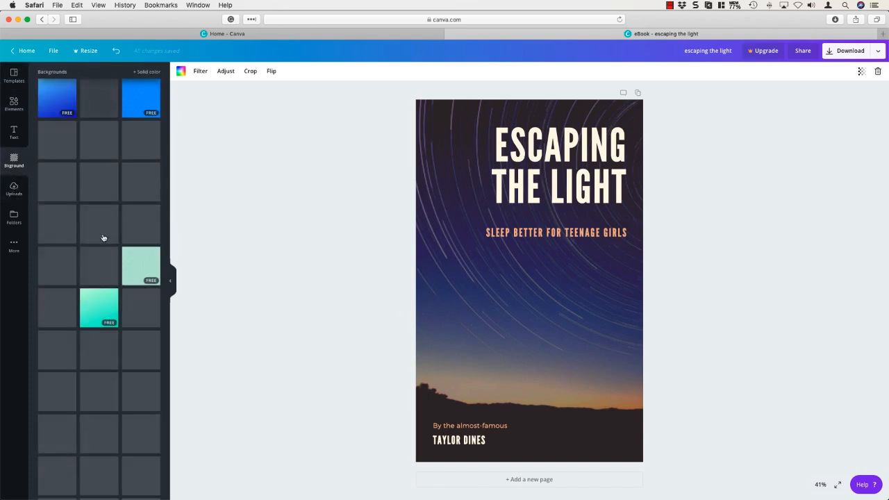
left_click(11, 188)
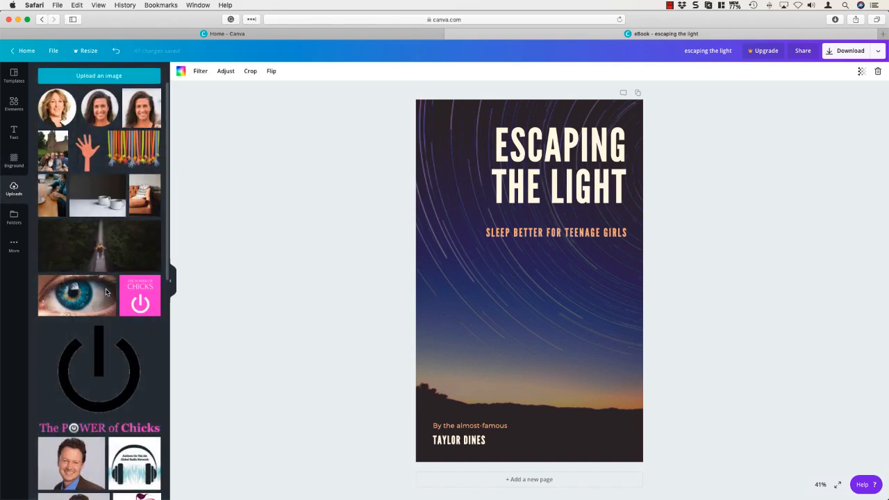
scroll(106, 293, "down", 3)
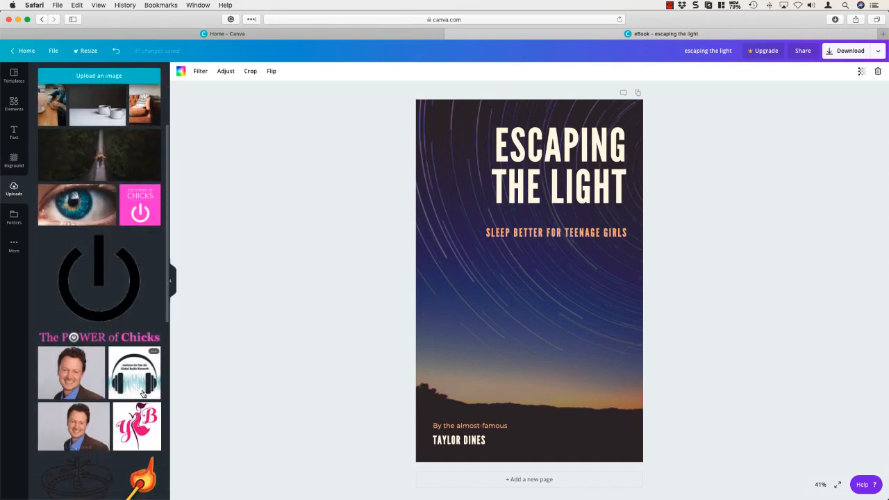
scroll(143, 395, "down", 10)
scroll(143, 394, "down", 6)
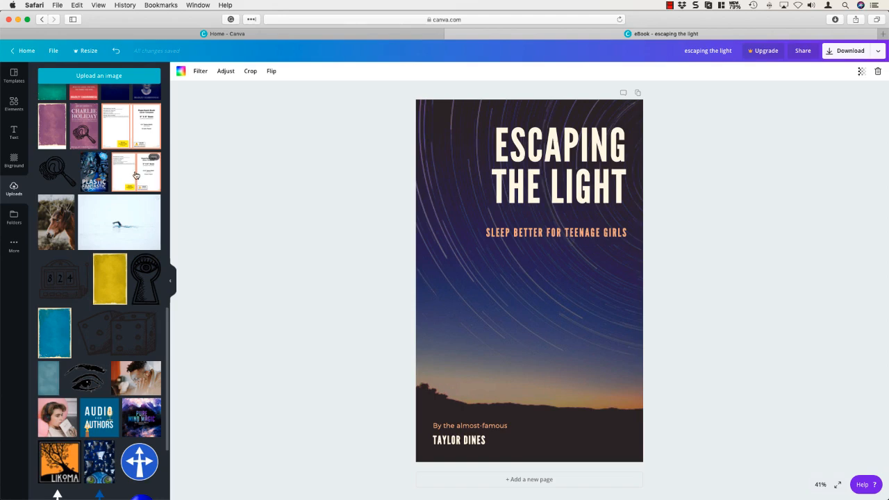
scroll(136, 175, "down", 1)
scroll(137, 176, "down", 4)
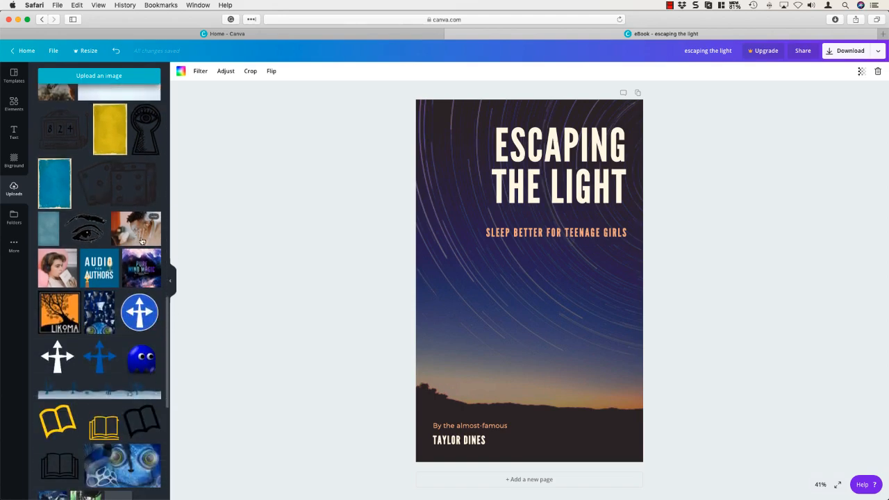
scroll(138, 315, "down", 1)
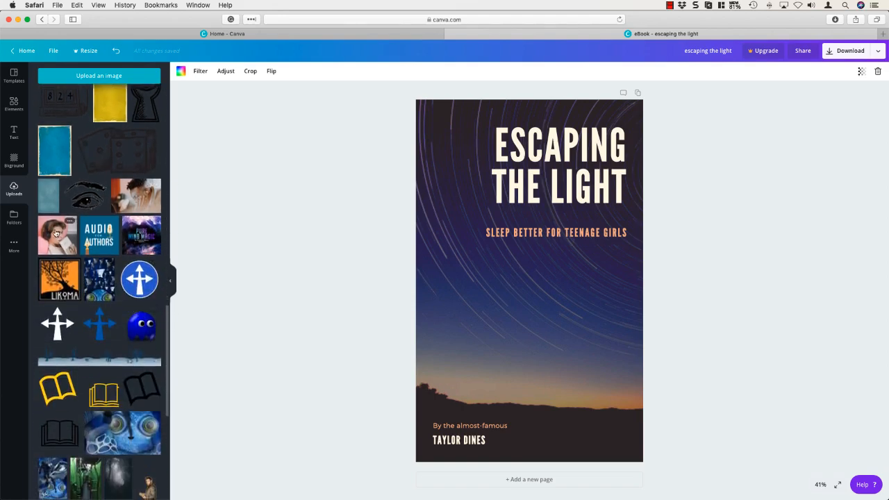
left_click_drag(56, 233, 419, 258)
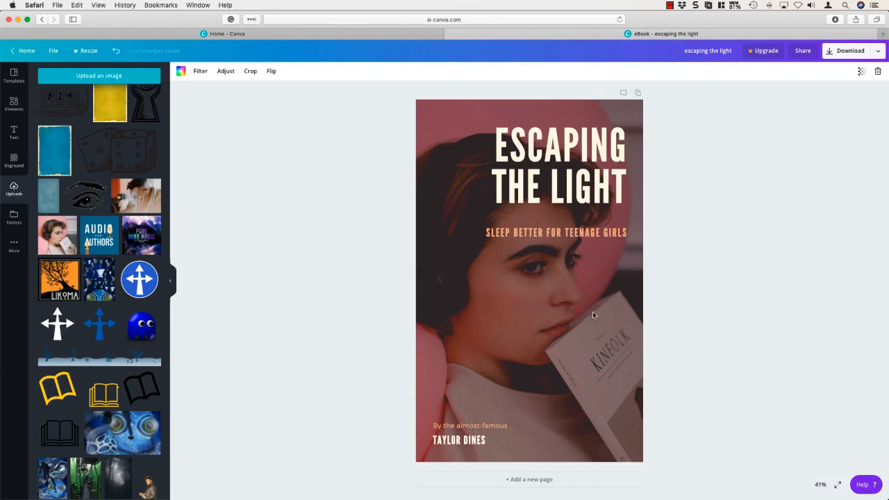
Step: Undo the cover's background photo replacement
left_click(117, 51)
left_click(117, 52)
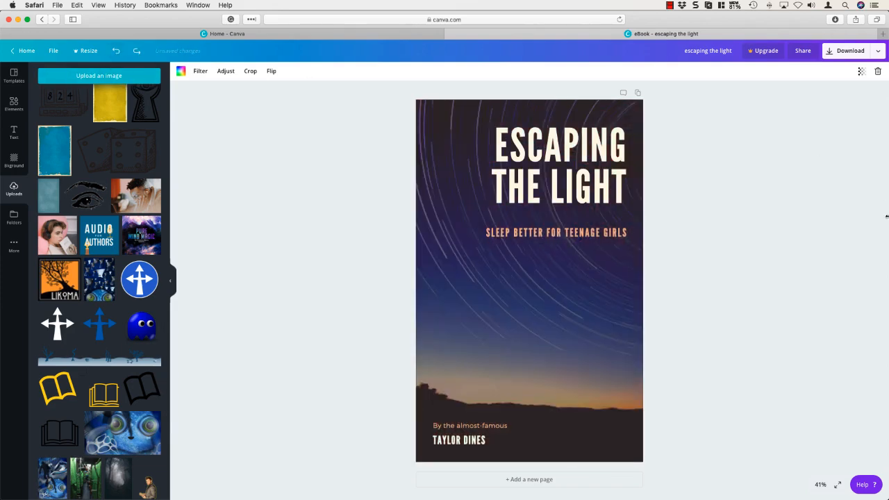